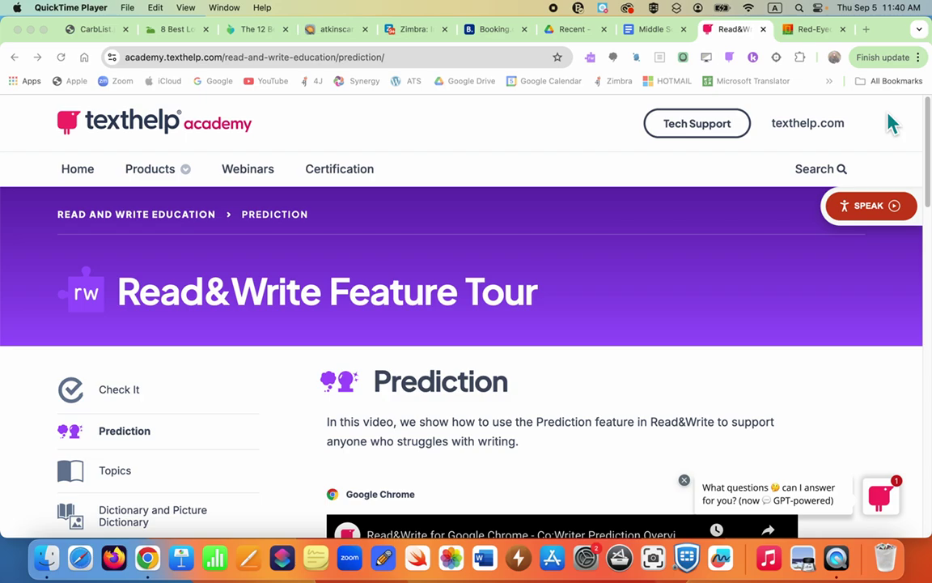
Leave the Read&Write Prediction page for the Red-Eyed Tree Frog article tab.
click(836, 58)
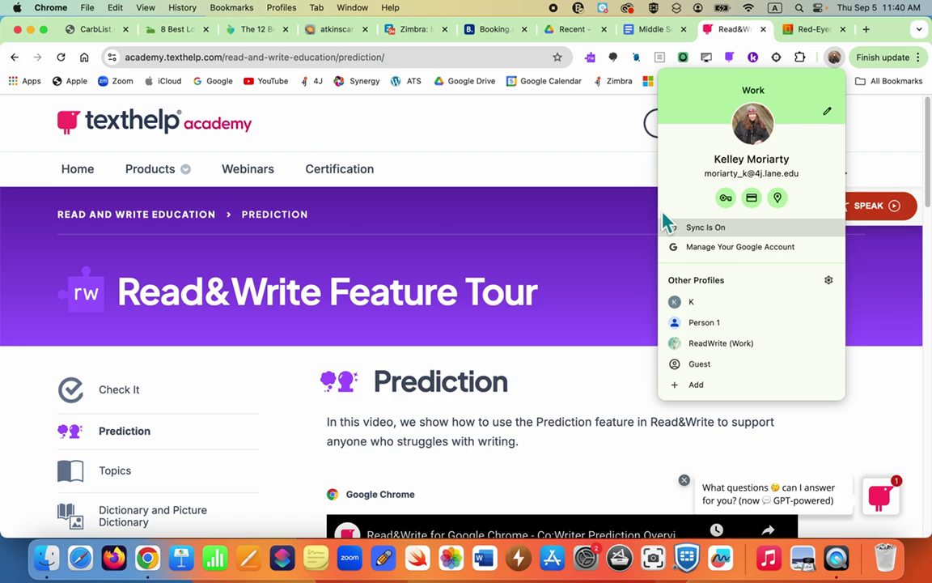
click(589, 138)
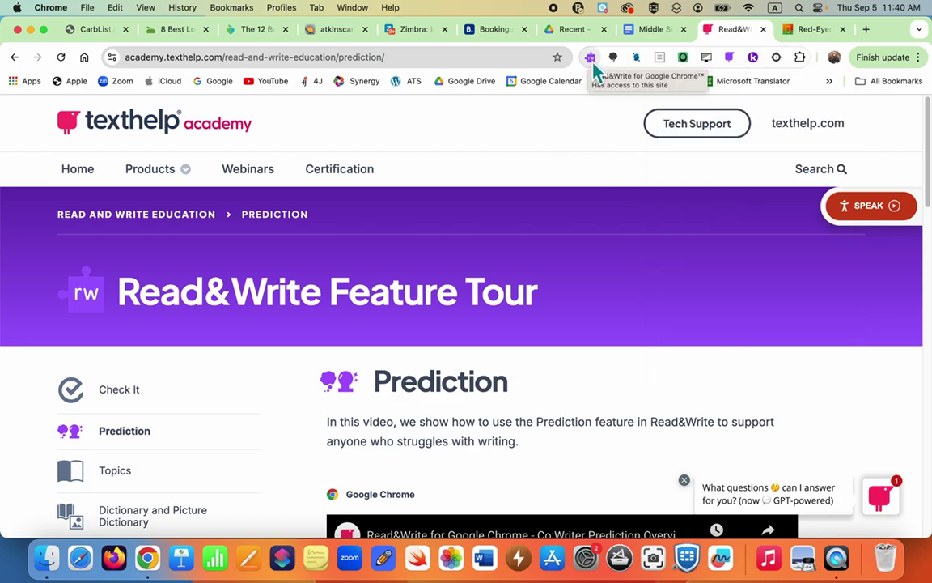
click(813, 32)
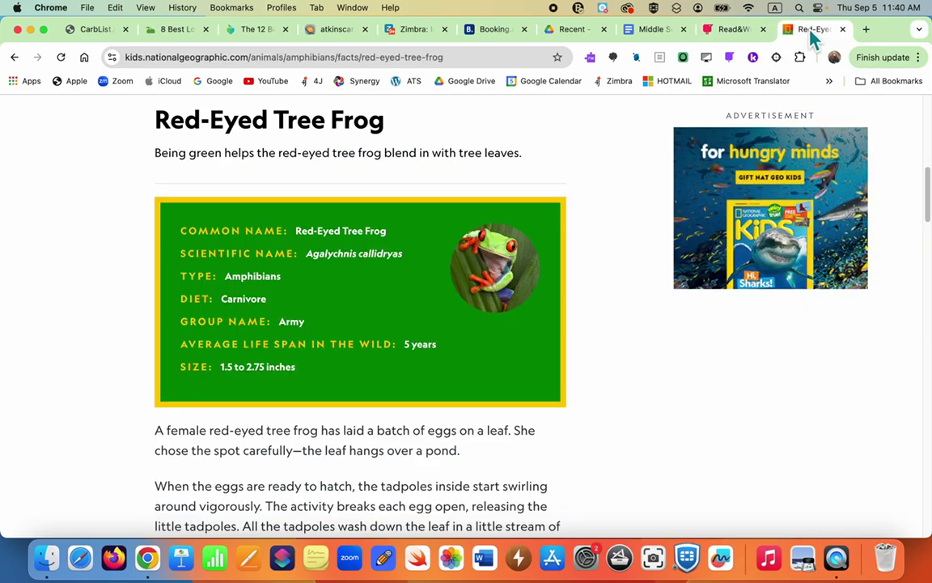
Show the Read&Write toolbar on the frog article and switch on Hover Speech.
click(592, 60)
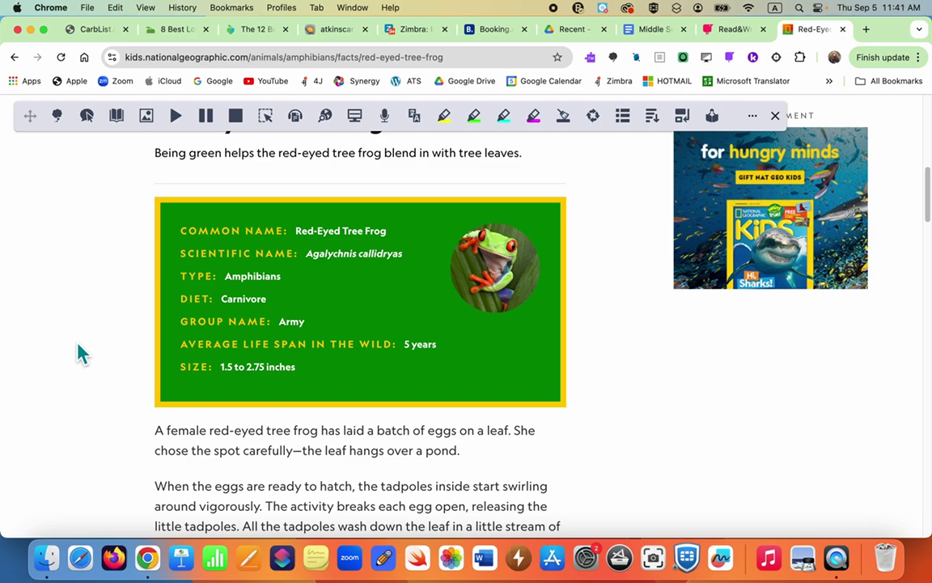
click(88, 118)
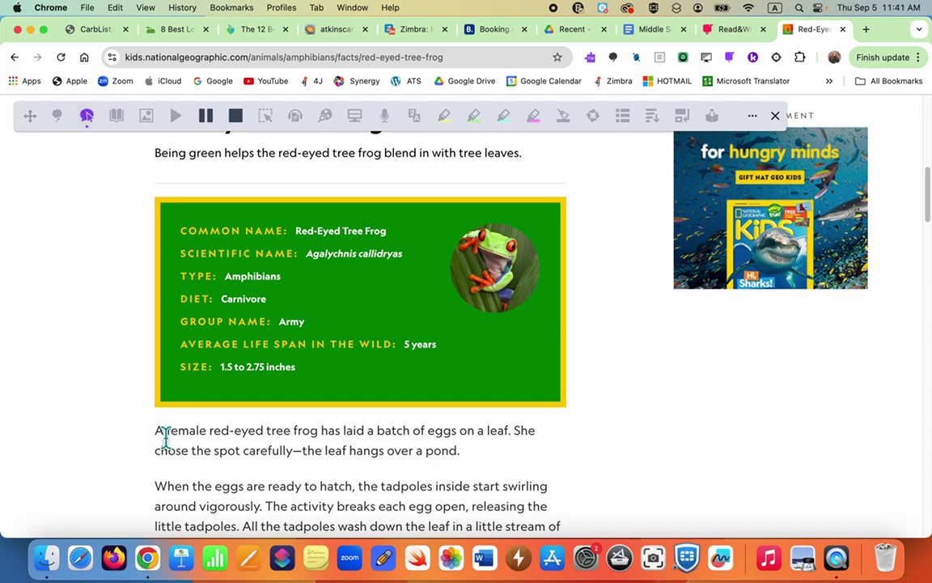
Hear the sentence about the female frog laying eggs read aloud, then disable Hover Speech.
mouse_move(165, 437)
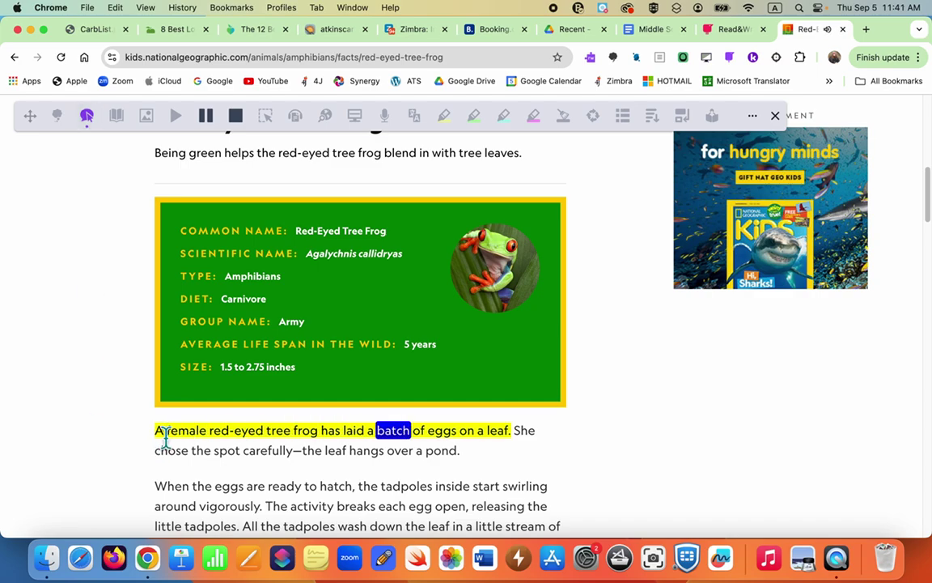
click(87, 123)
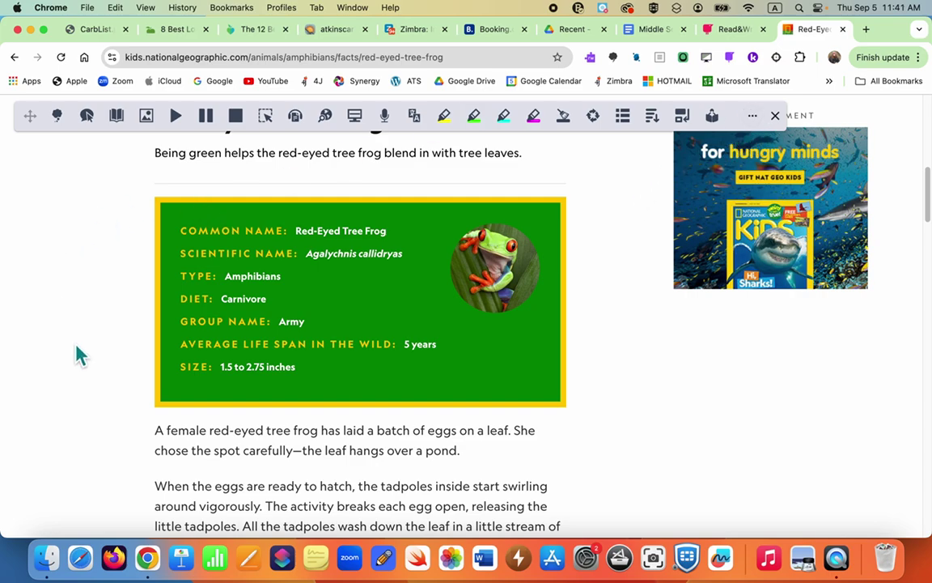
scroll(77, 355, down, 1)
scroll(78, 355, down, 4)
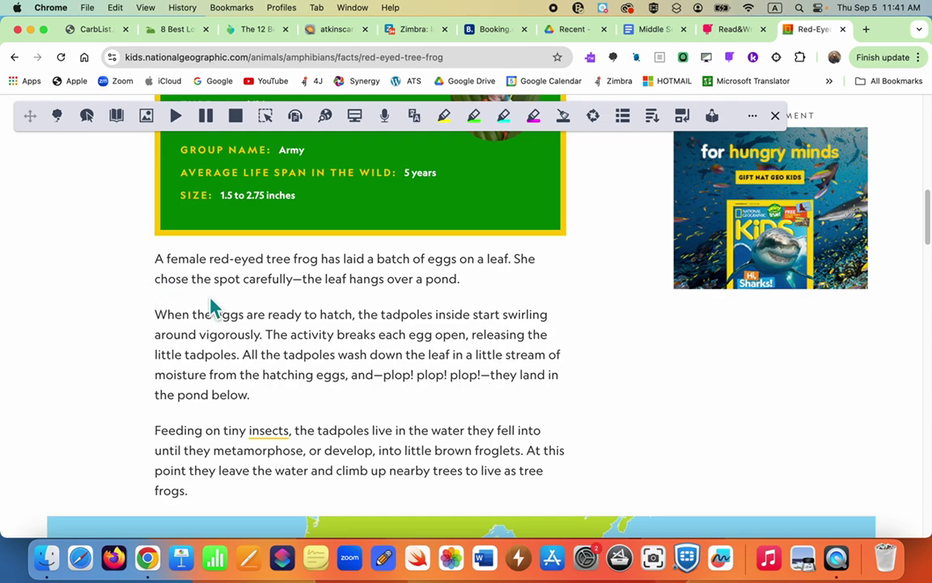
Look up 'batch' in the Dictionary, then the Picture Dictionary, closing each panel afterward.
double_click(397, 263)
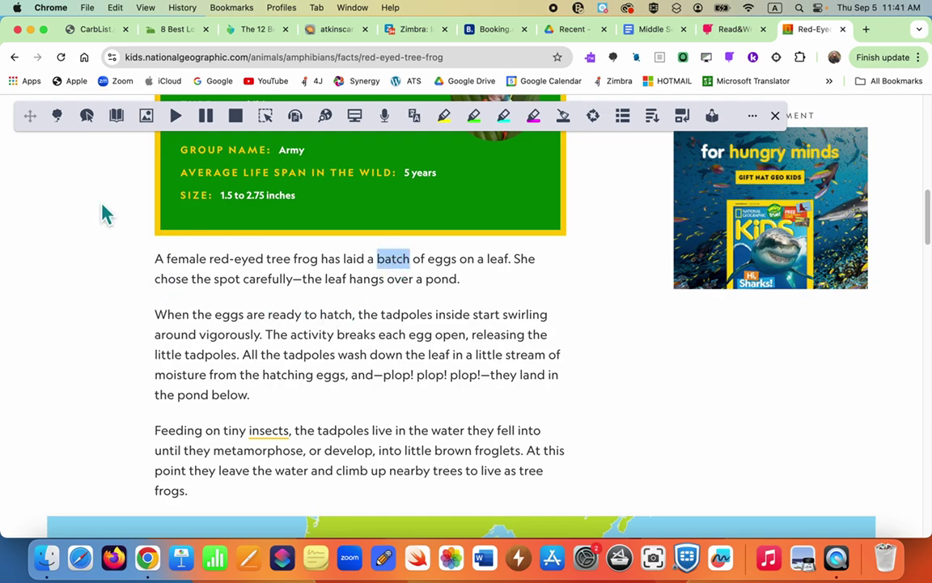
click(118, 122)
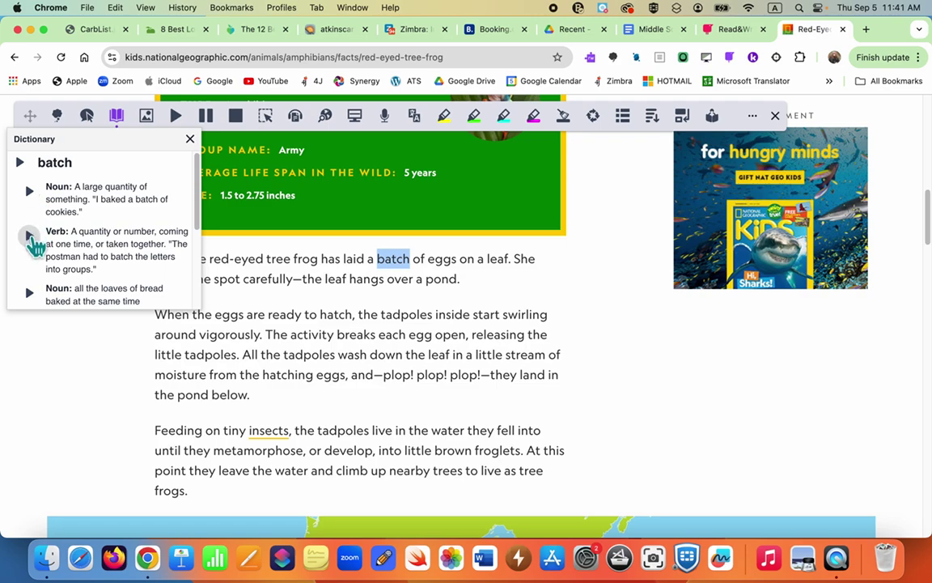
click(191, 139)
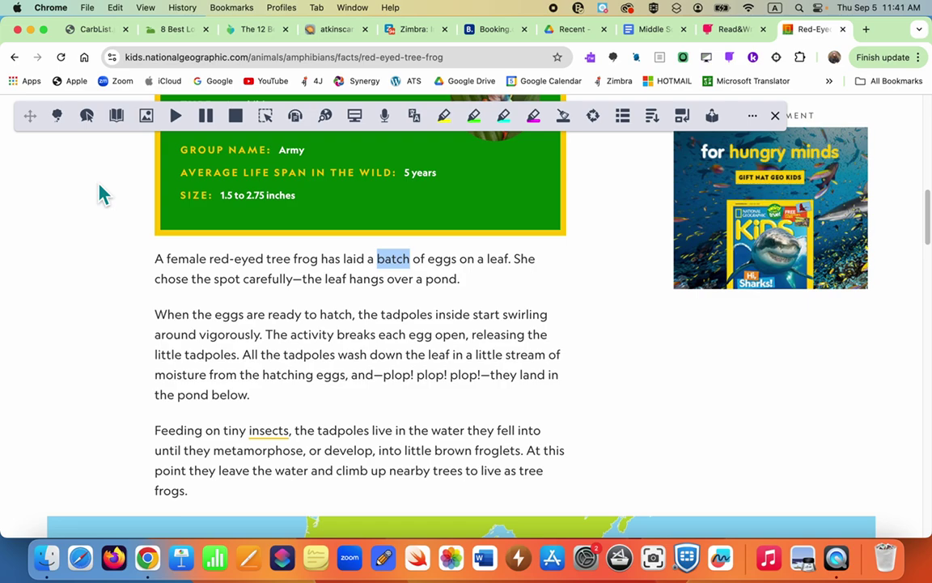
click(148, 122)
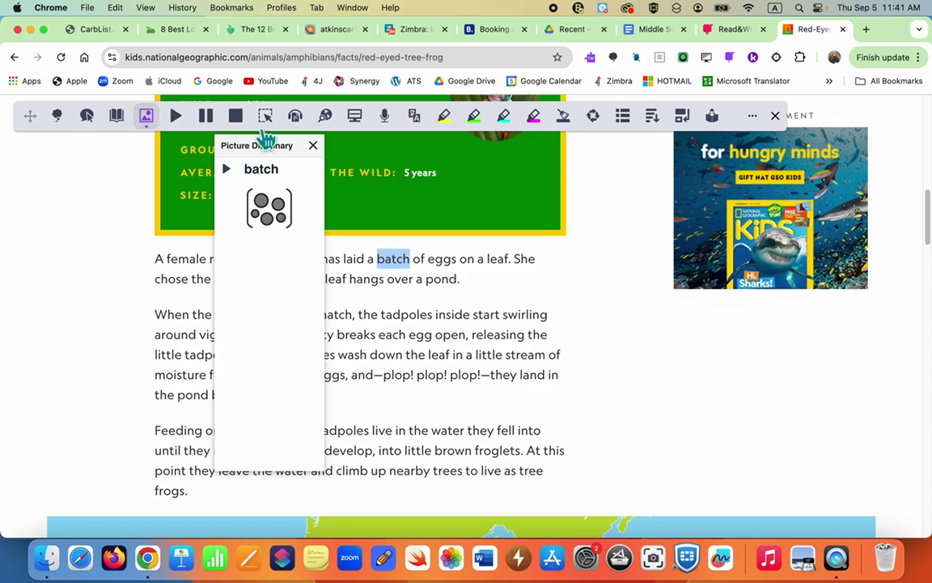
click(312, 146)
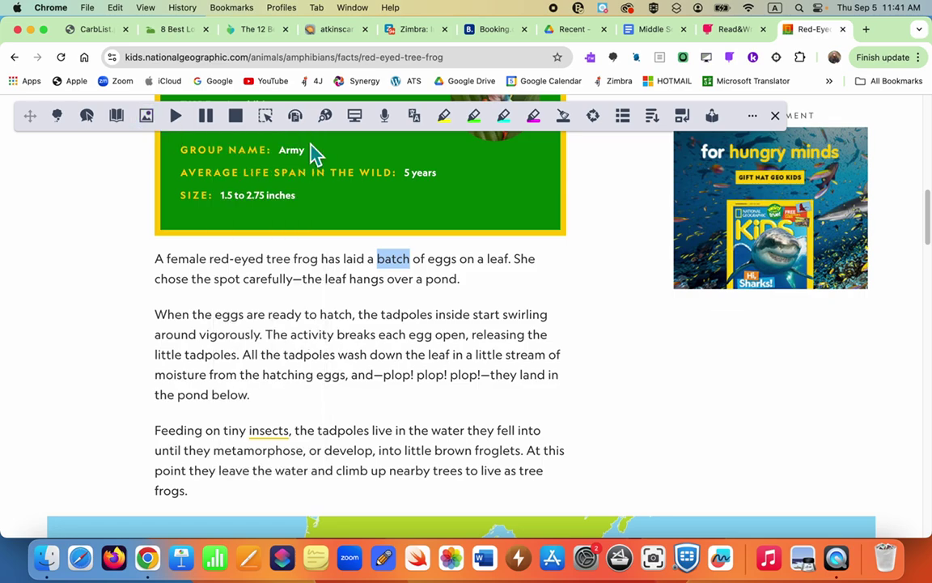
click(354, 118)
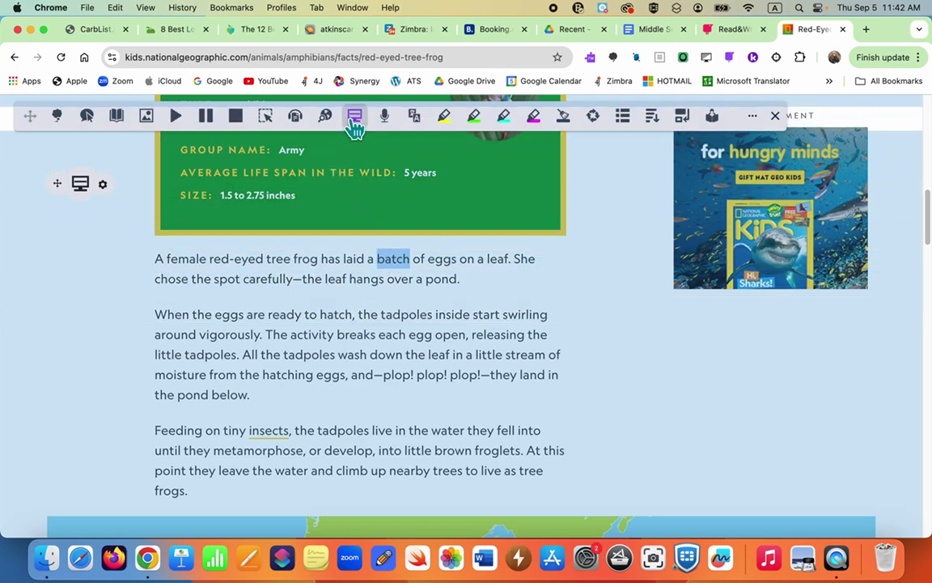
click(355, 122)
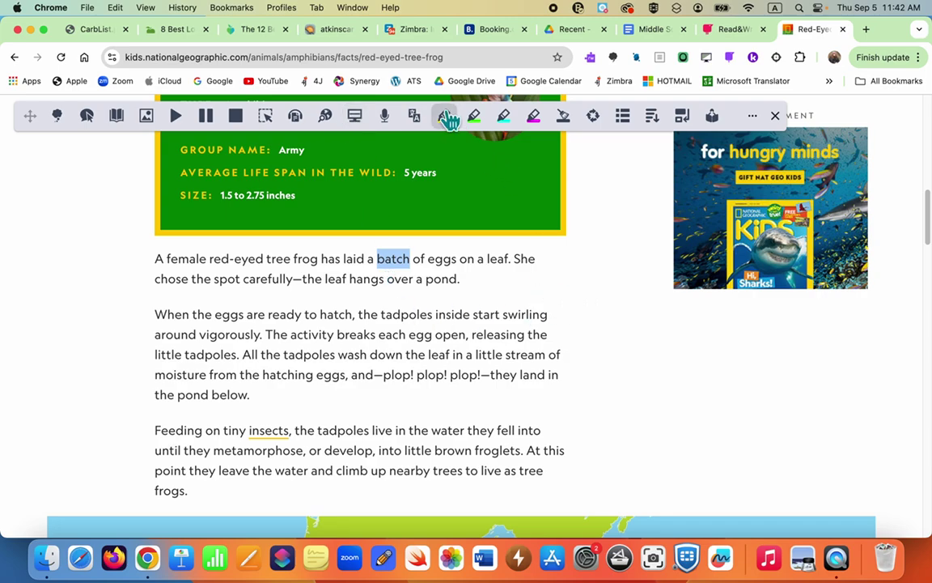
click(121, 293)
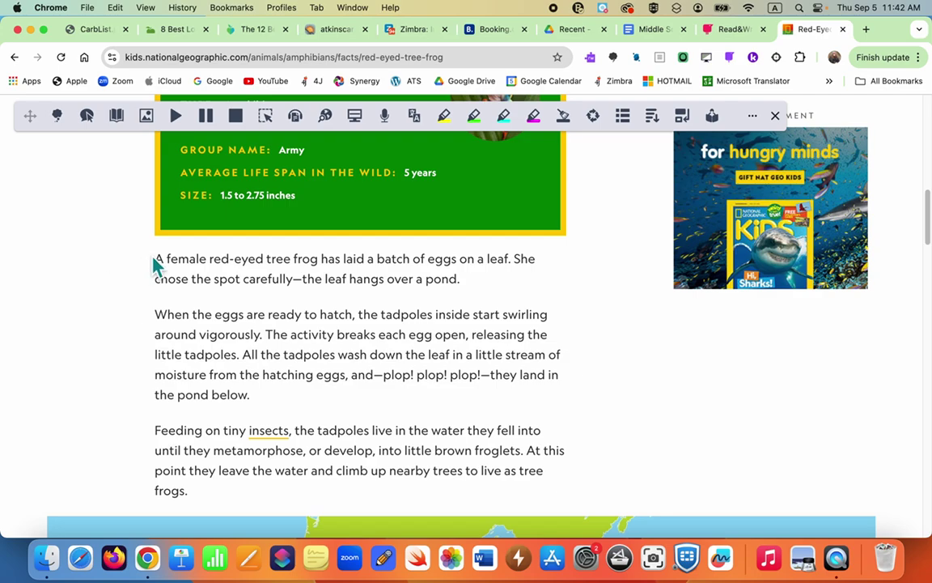
Highlight the first paragraph and the eggs-hatching tadpole sentence in yellow.
drag(157, 264, 470, 288)
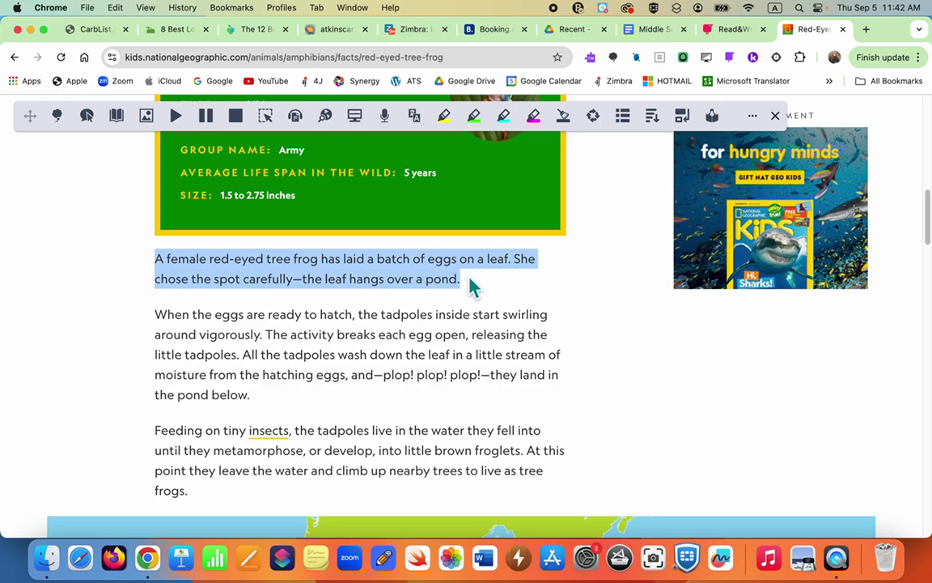
click(447, 123)
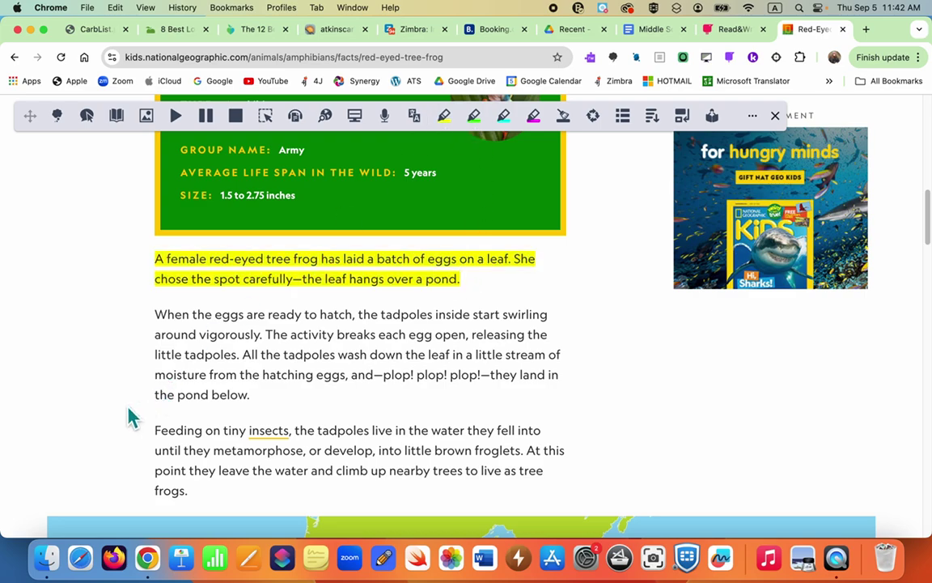
drag(156, 317, 270, 343)
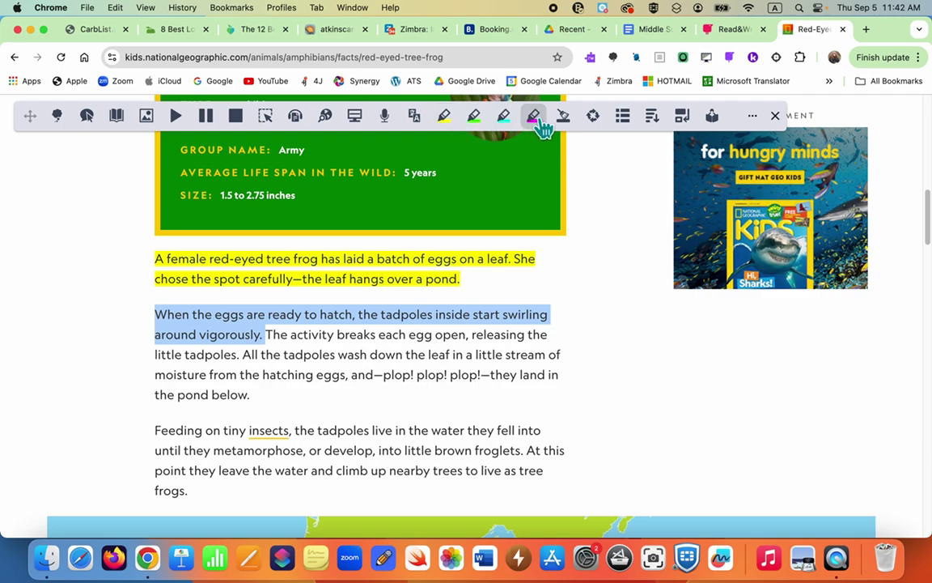
click(447, 122)
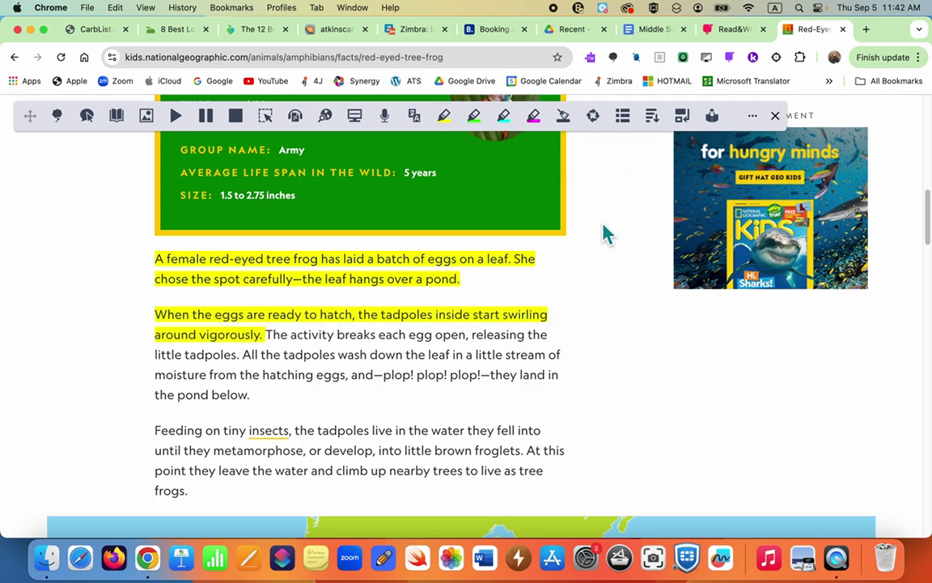
Collect the yellow highlights with default options into the 'Highlight Red-Eyed Tree Frog' Doc.
click(594, 118)
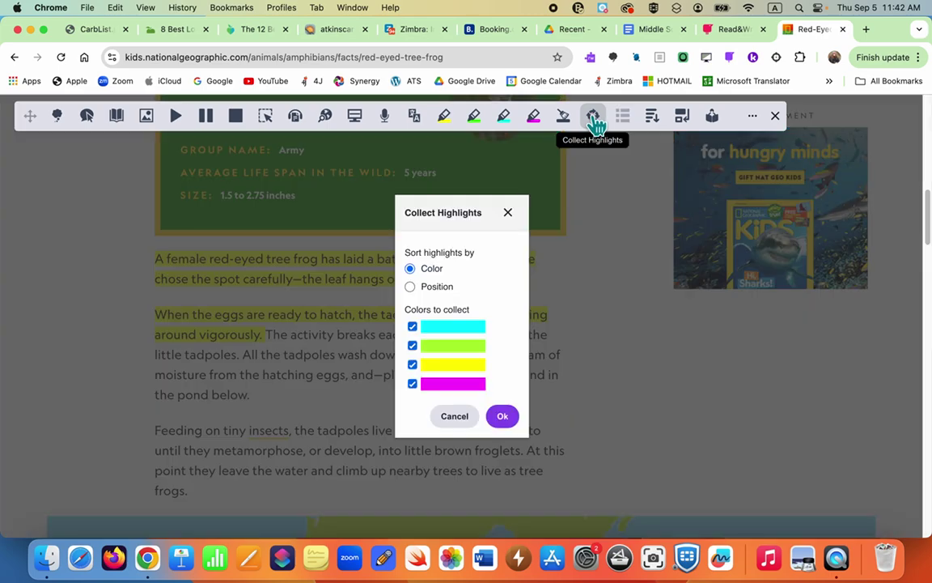
click(502, 417)
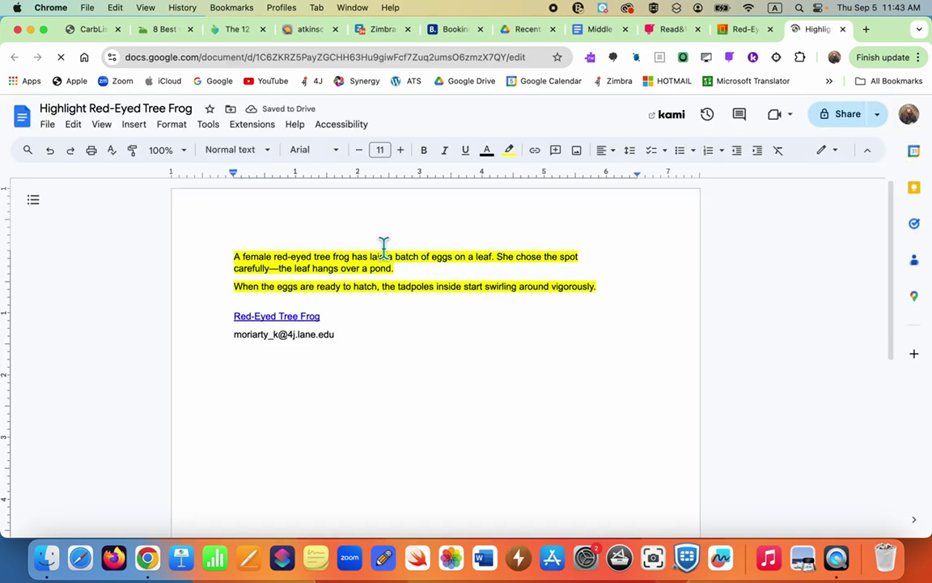
Clear the yellow highlighting from both frog paragraphs with Kami's Clear Highlights.
click(301, 316)
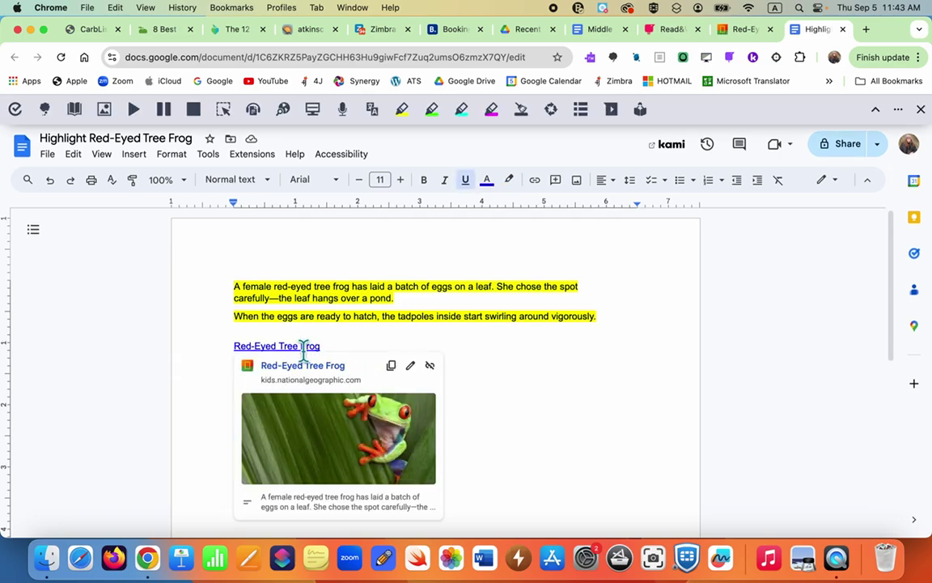
click(213, 286)
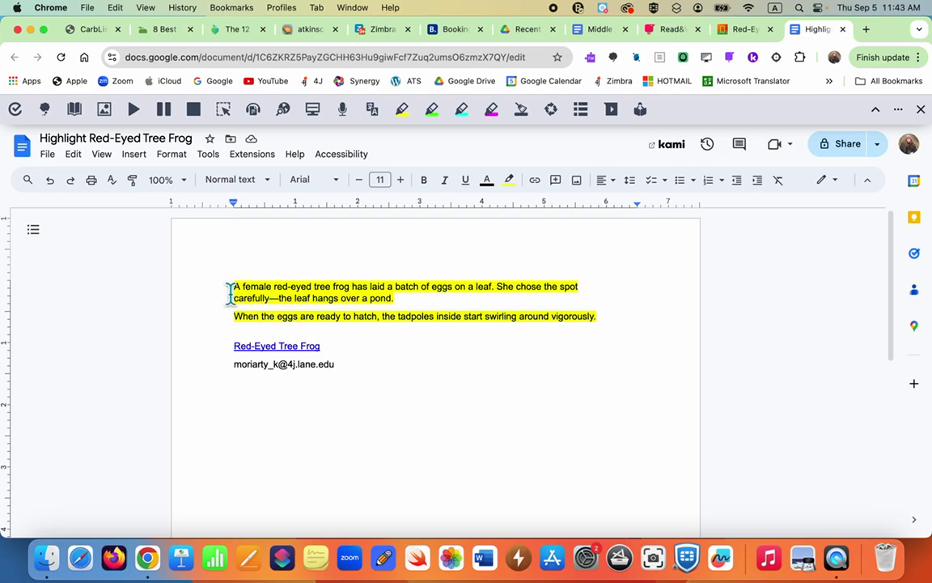
drag(231, 290, 629, 327)
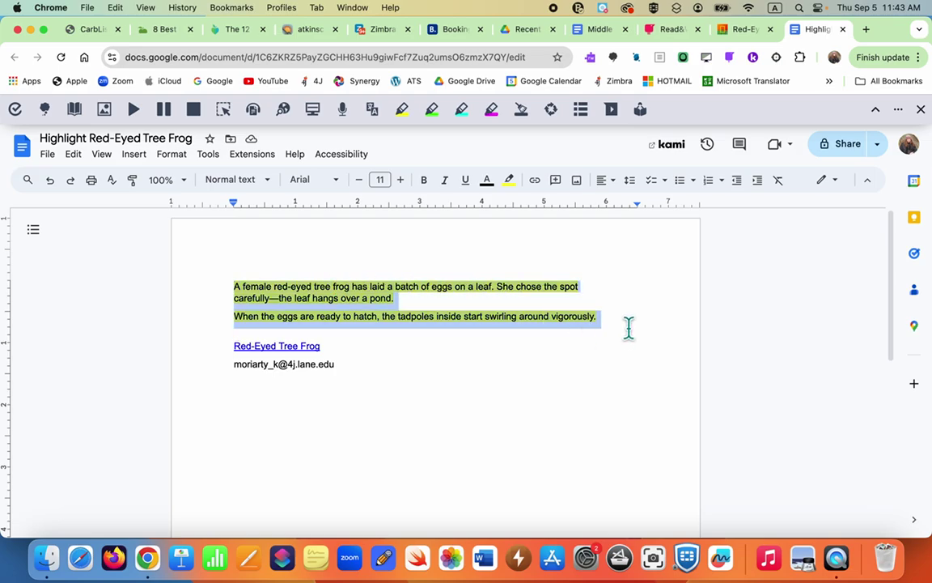
click(522, 115)
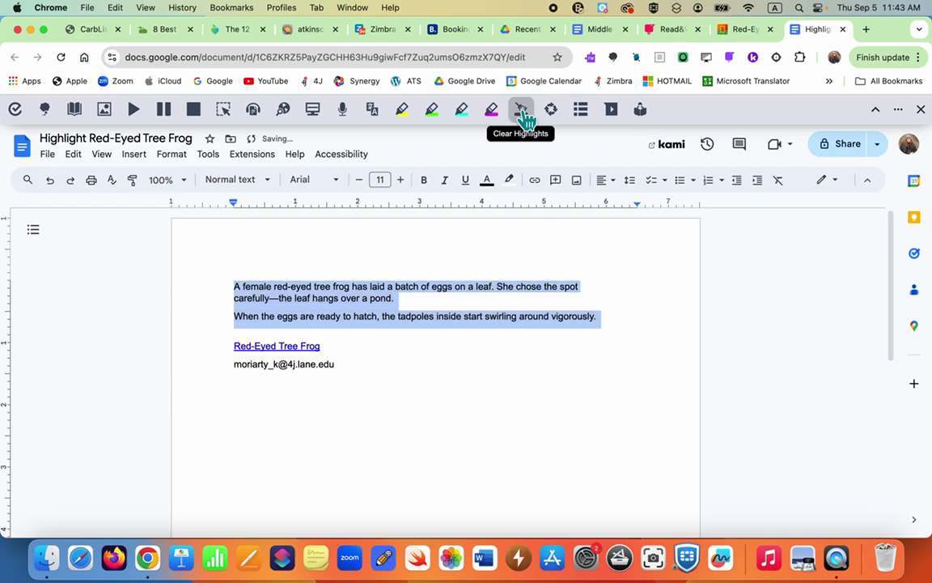
Add new empty lines below the e-mail address line.
click(245, 406)
click(364, 379)
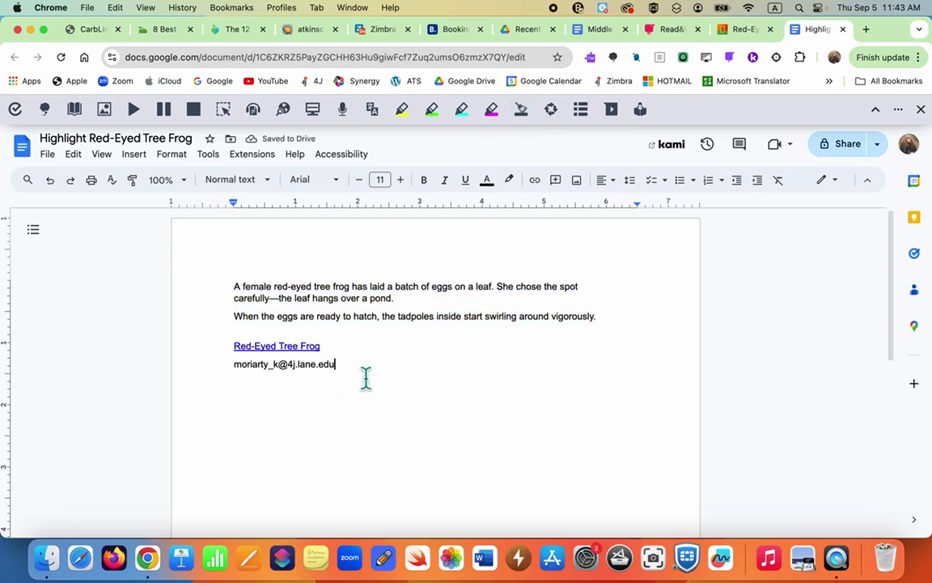
key(Return)
key(Return)
key(Return)
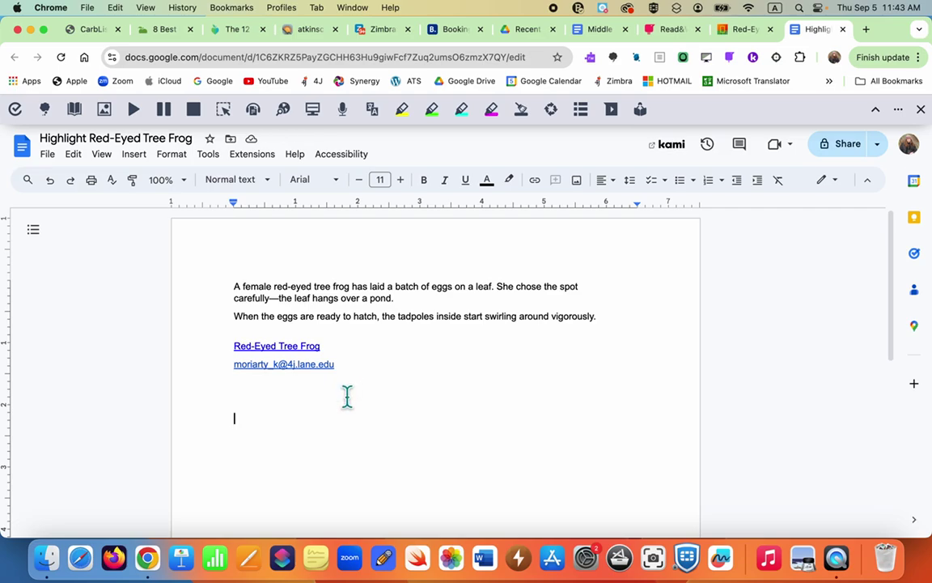
With Prediction on, write 'I really loved learning' from the abbreviations r, luv and lrn.
click(47, 114)
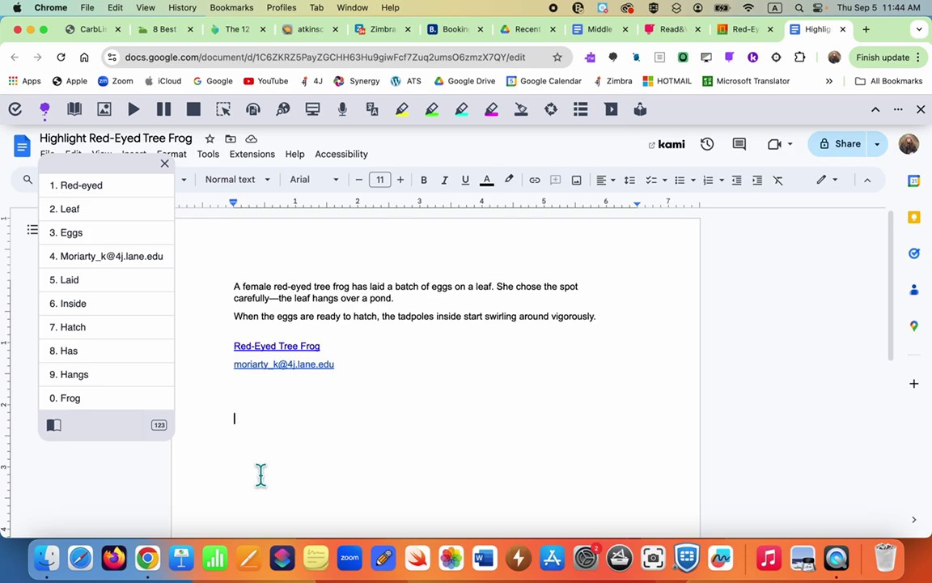
text(I)
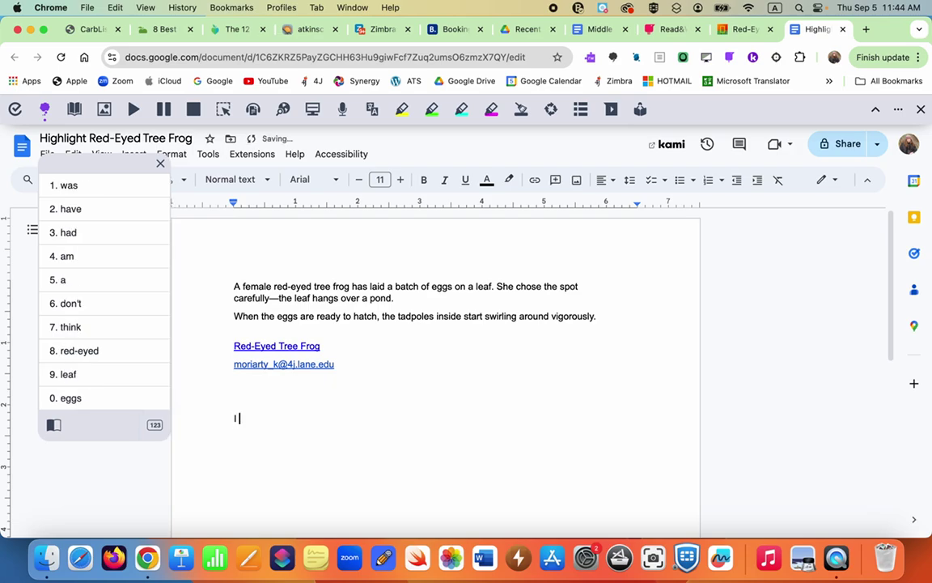
text( r)
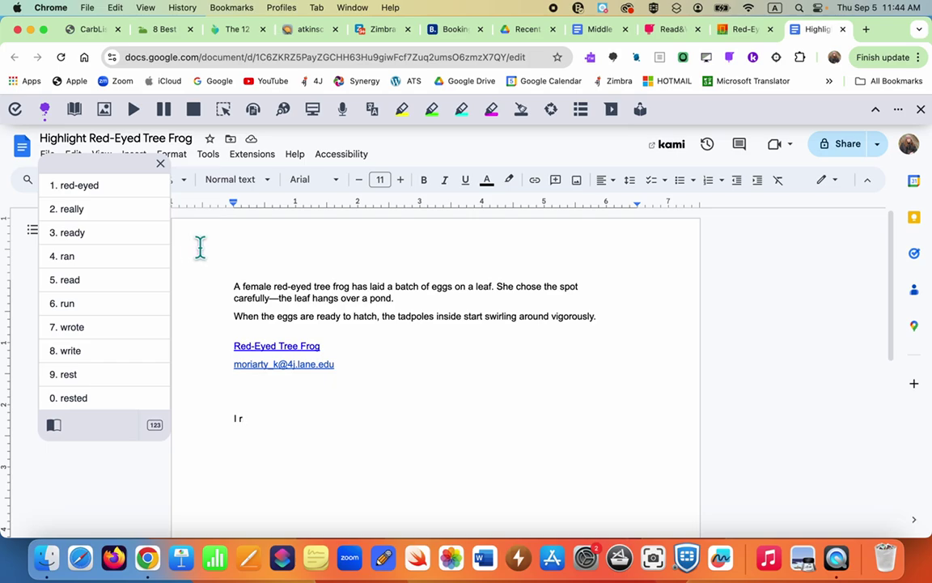
click(114, 212)
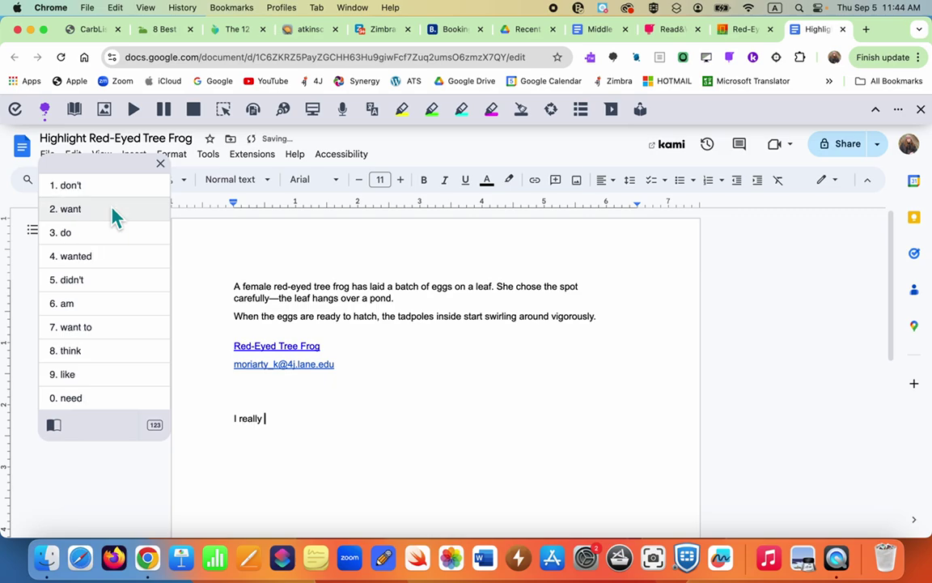
text(l)
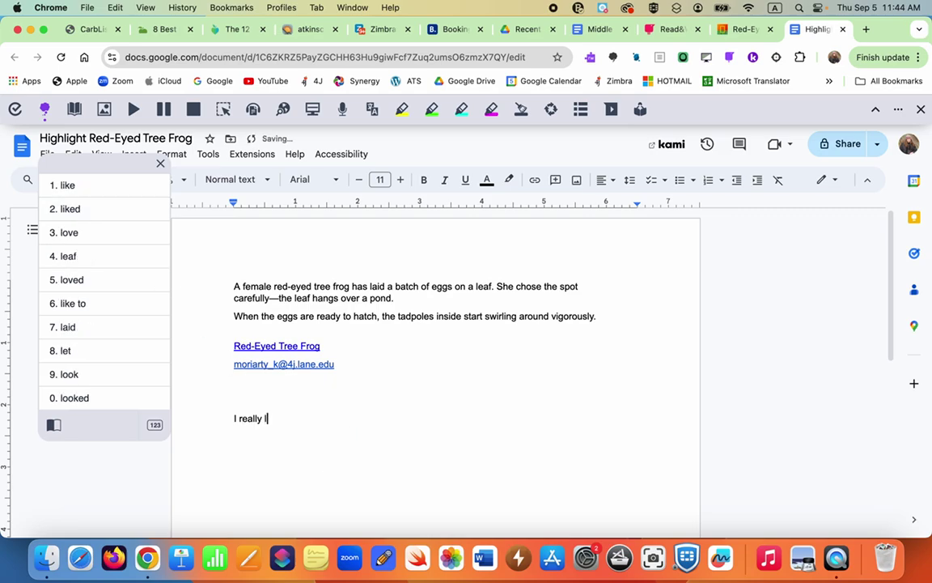
text(uv)
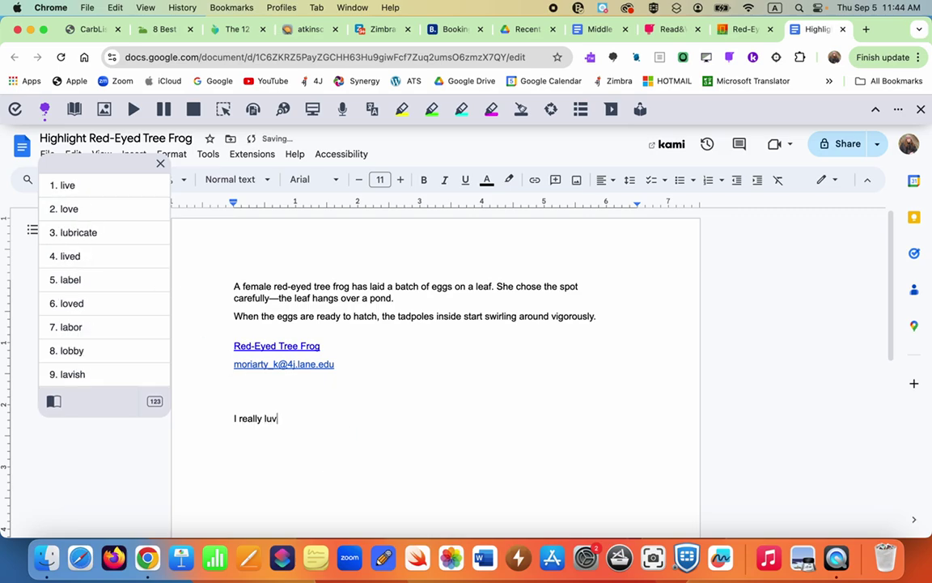
click(134, 316)
text(l)
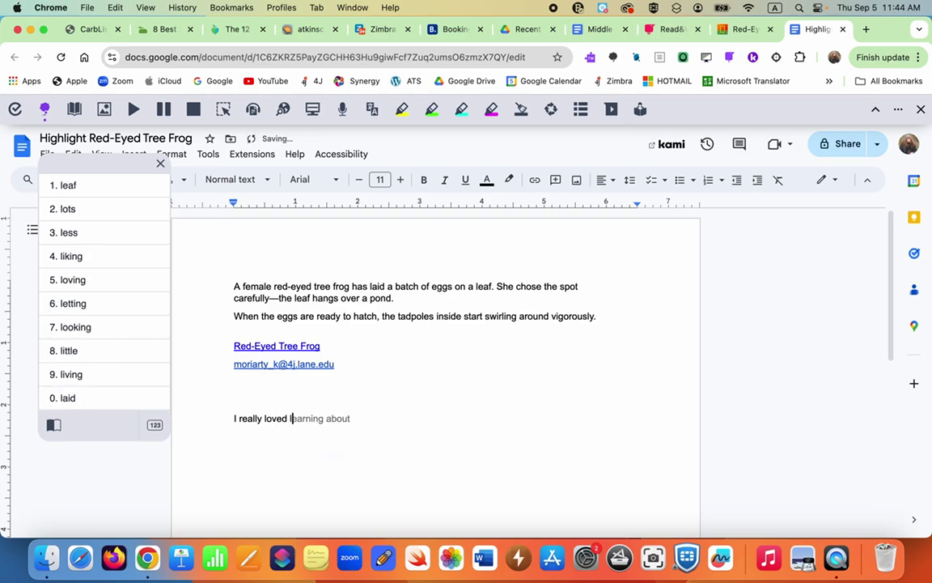
text(rn)
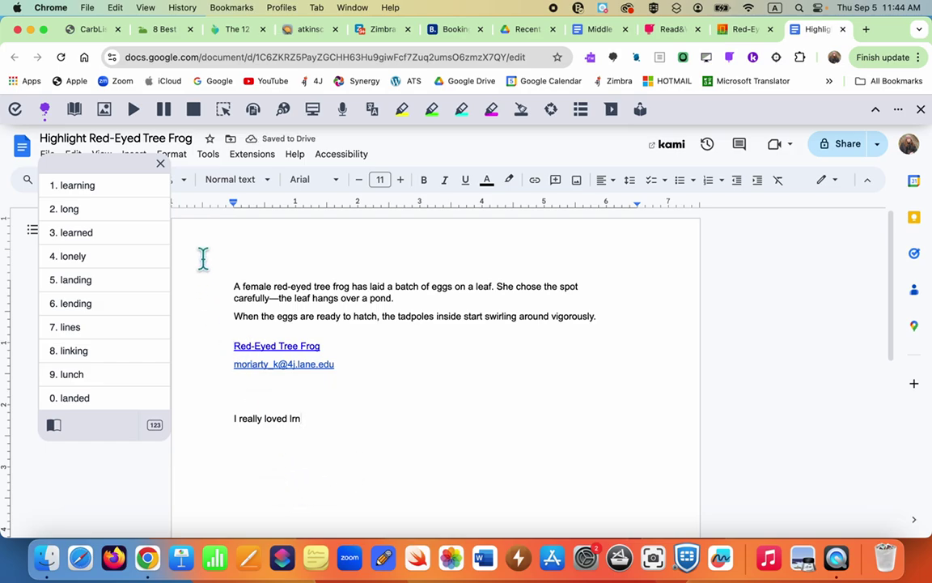
click(123, 197)
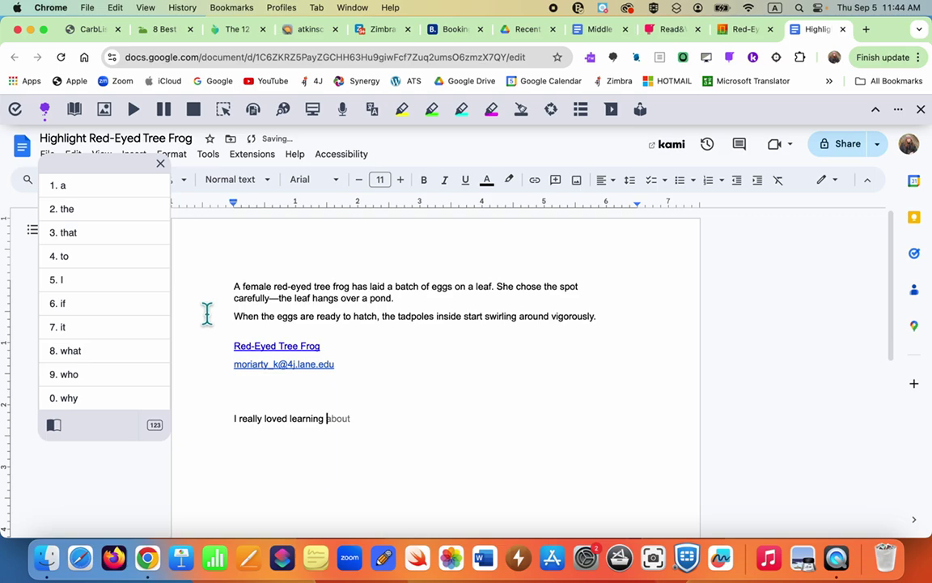
Finish with 'about frogs.' from the ub and frgs predictions, then close the prediction list.
text(ub)
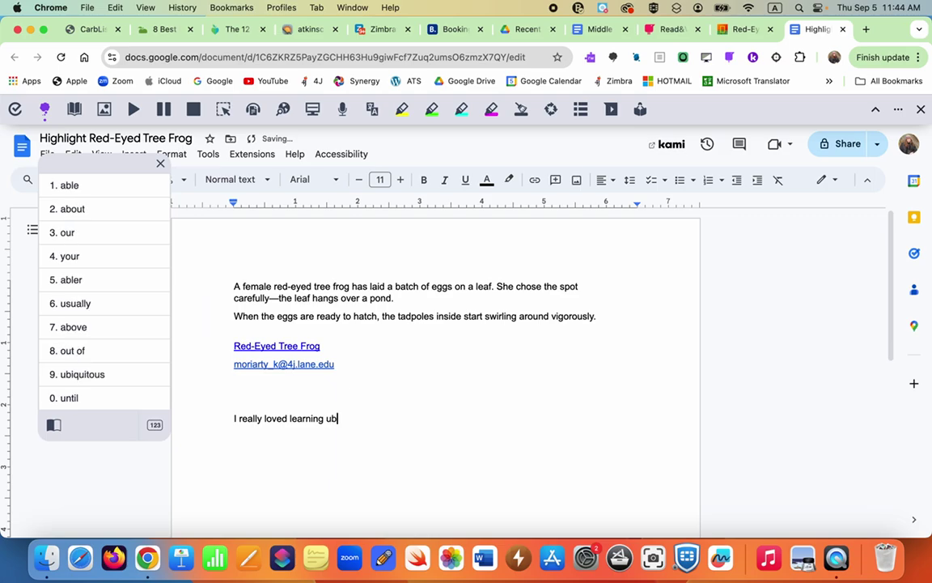
click(142, 212)
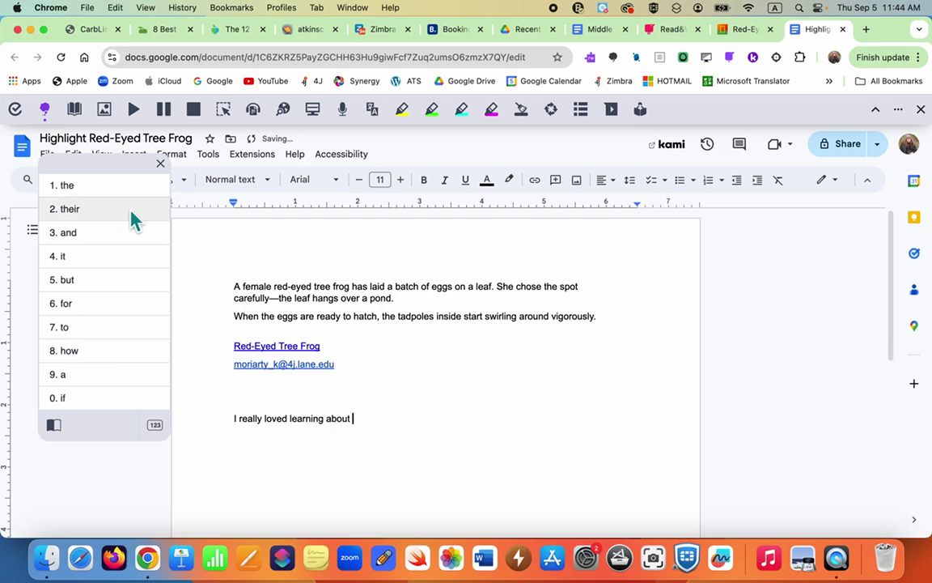
text(fr)
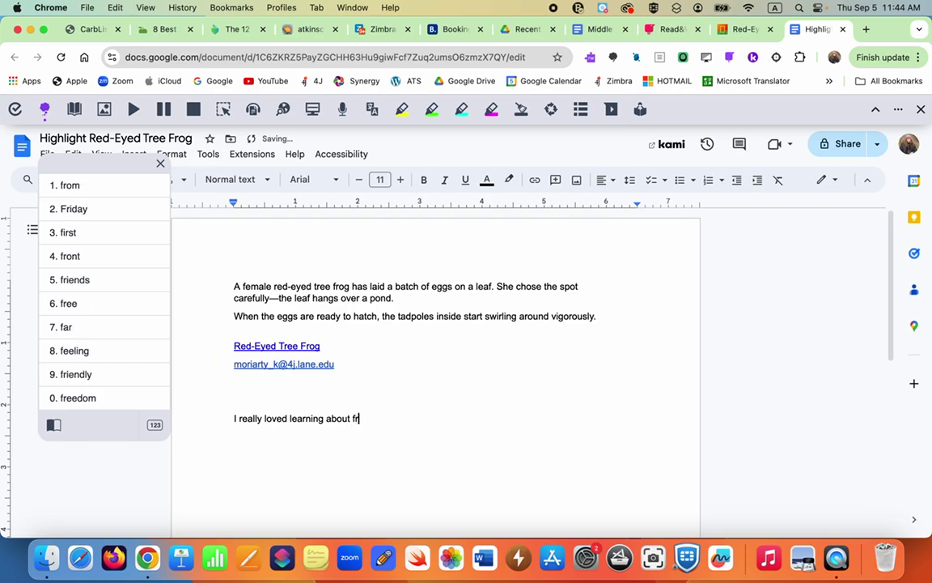
text(g)
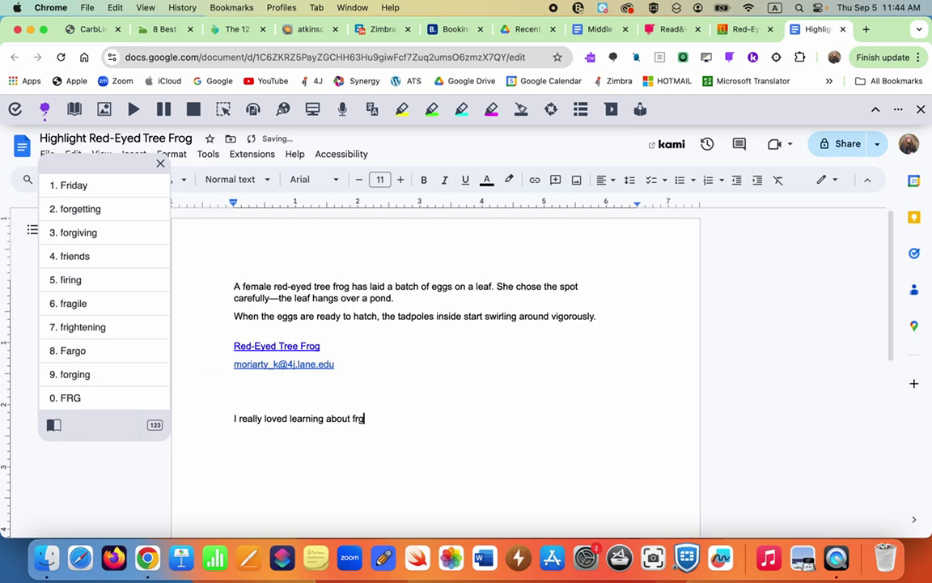
text(s)
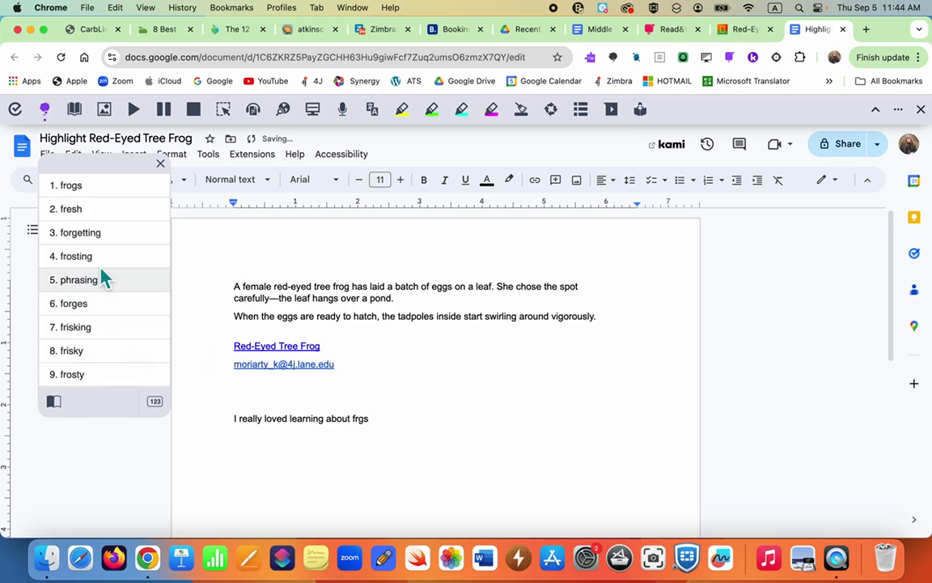
click(143, 191)
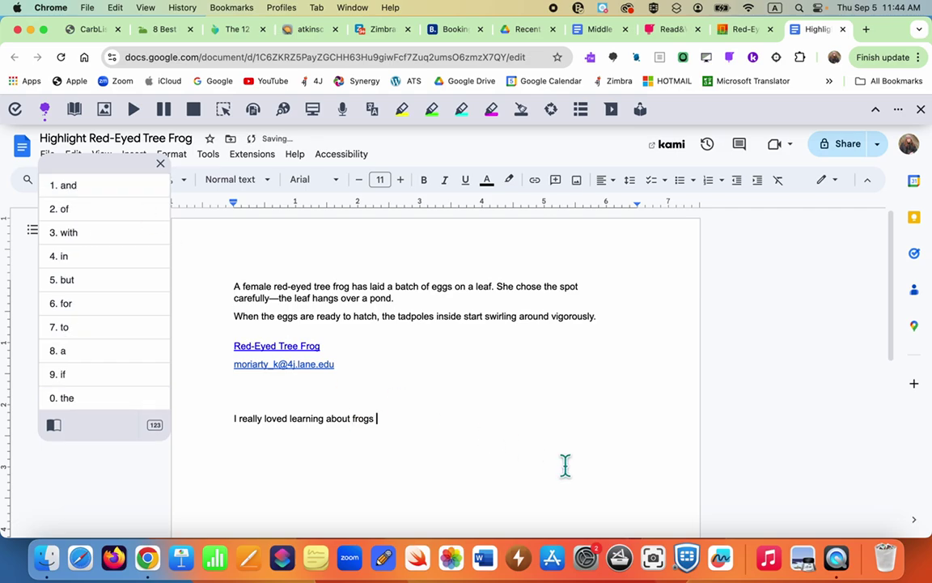
text(.)
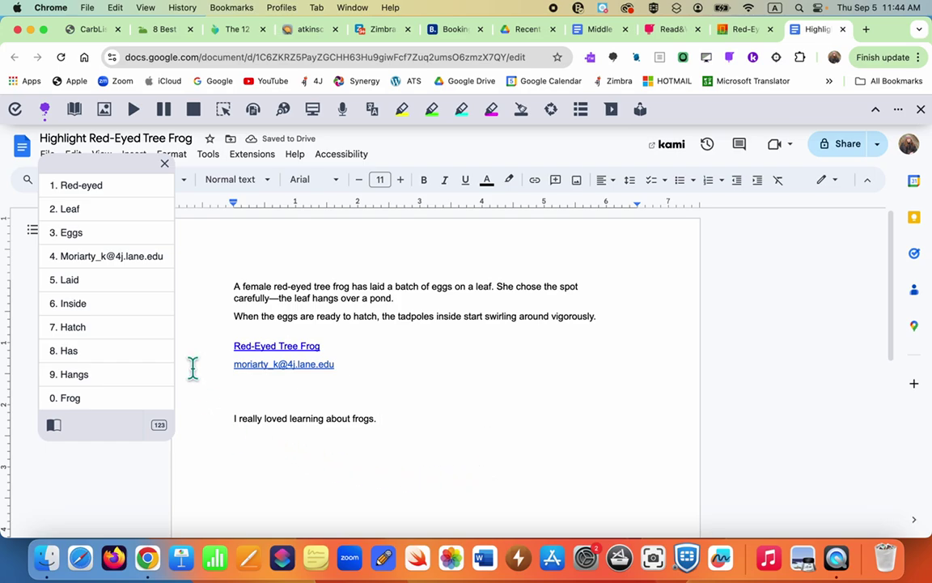
click(164, 163)
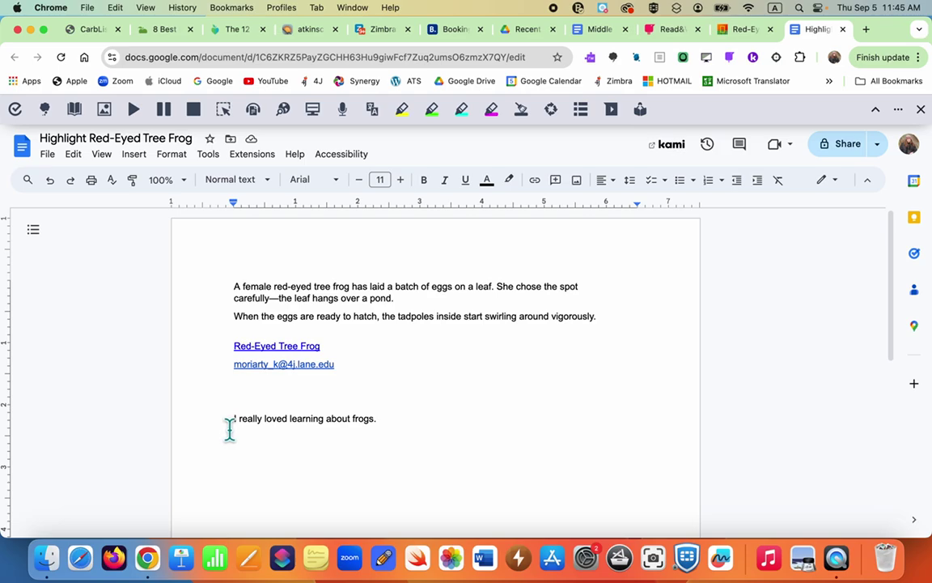
Read aloud from the first paragraph, add blank lines after 'frogs.', then stop reading.
click(232, 291)
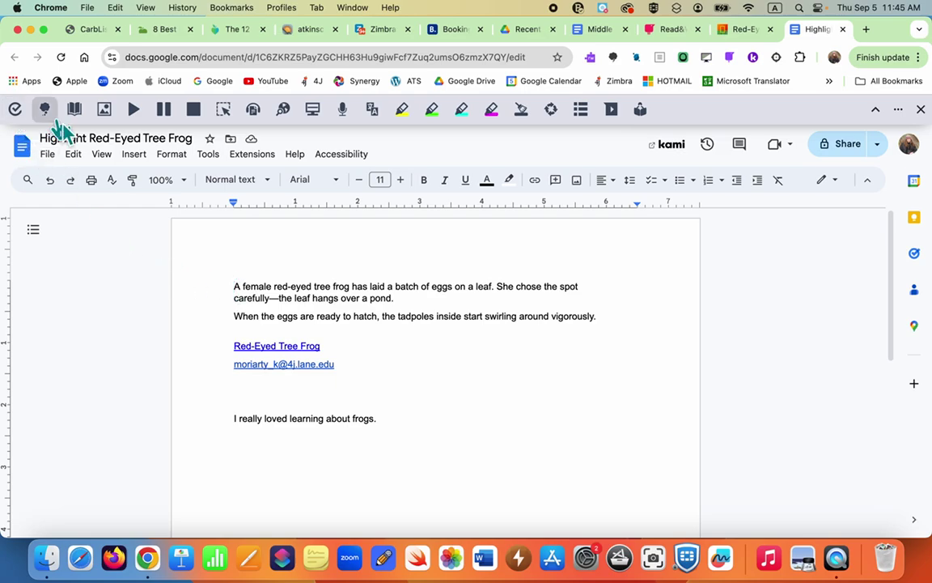
click(133, 110)
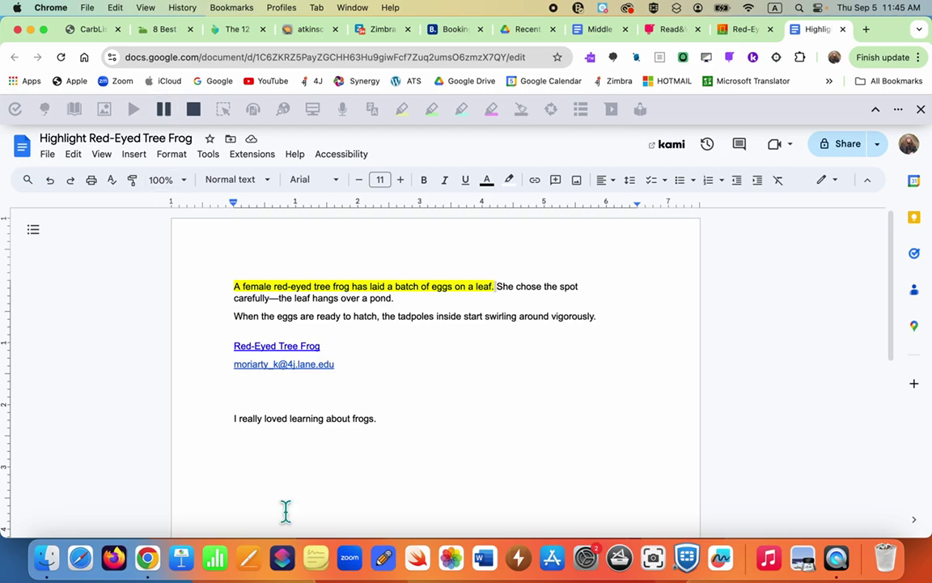
click(398, 426)
key(Return)
key(Return)
click(192, 110)
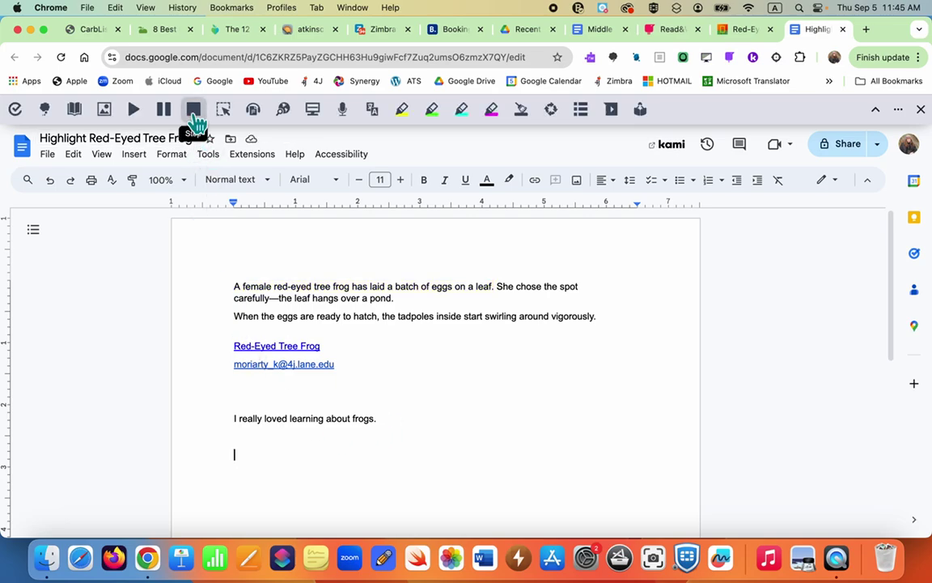
Dictate the sentence about talking into the computer with Talk&Type and play it back.
click(346, 116)
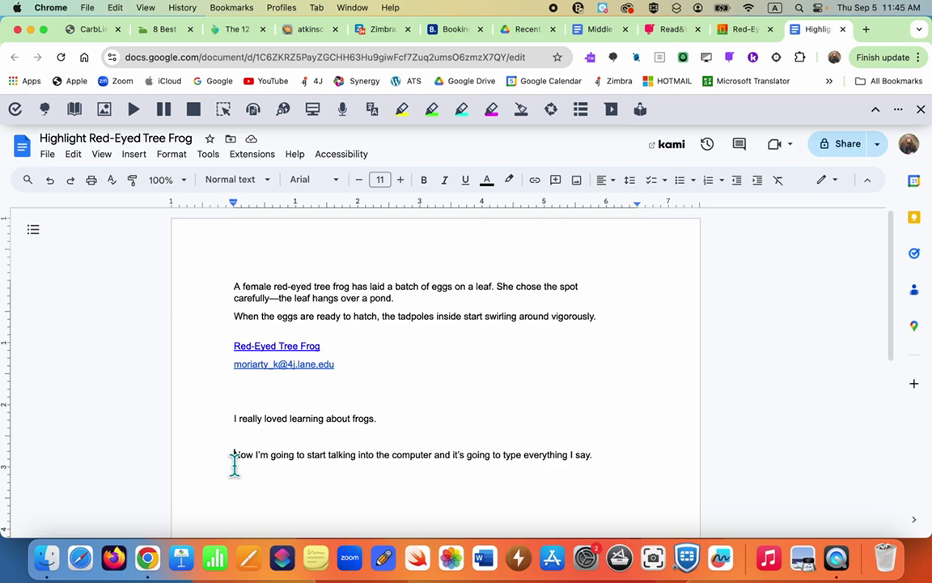
click(135, 115)
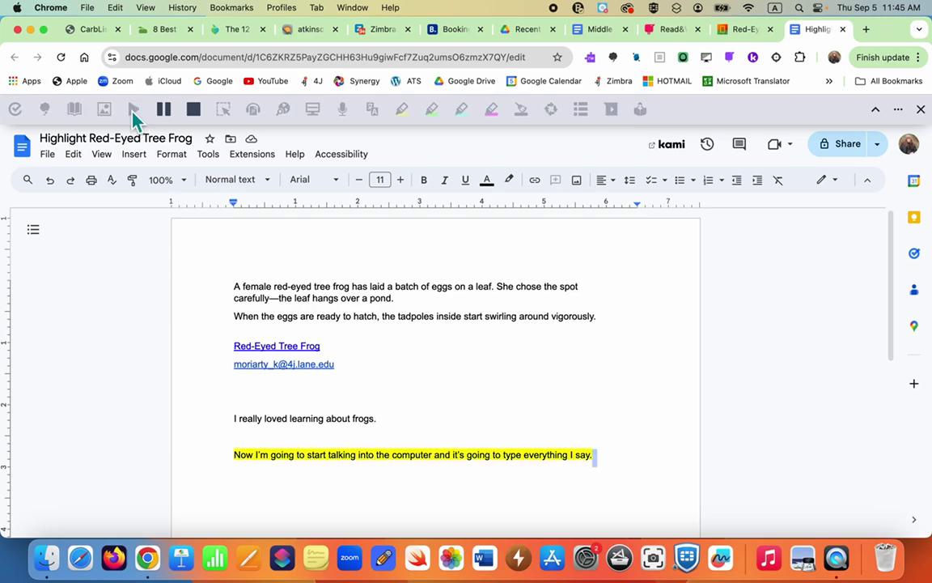